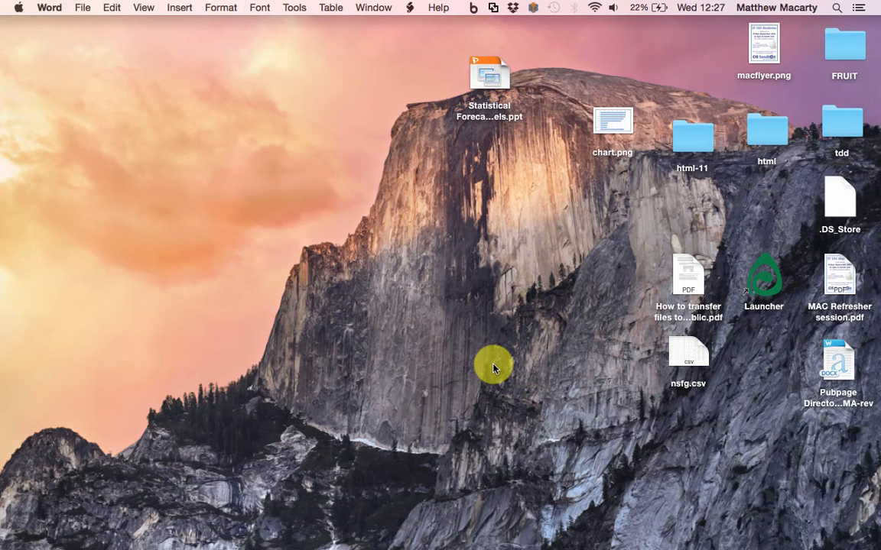
Search Spotlight for 'filezilla' and open the FileZilla tar.bz2 archive so it extracts into Documents
{"action": "left_click", "coordinate": [837, 7]}
{"action": "type", "text": "file"}
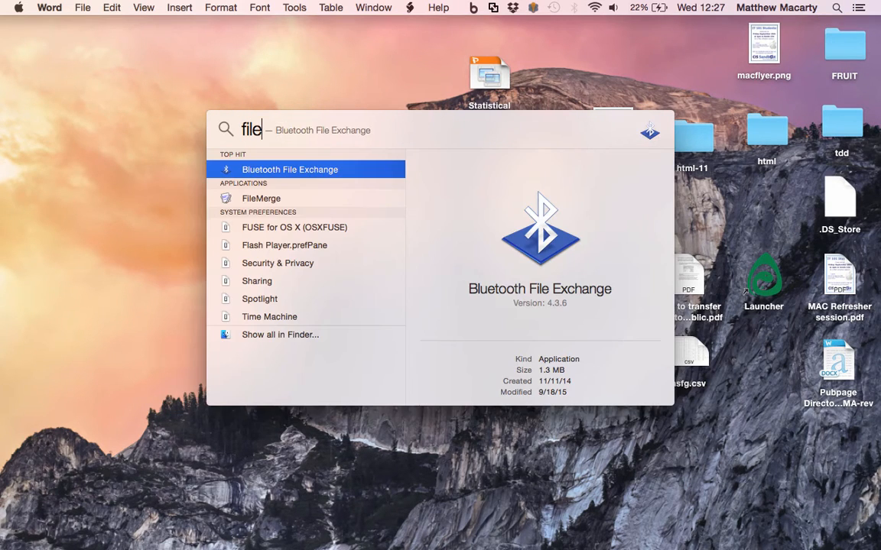
{"action": "type", "text": "zilla"}
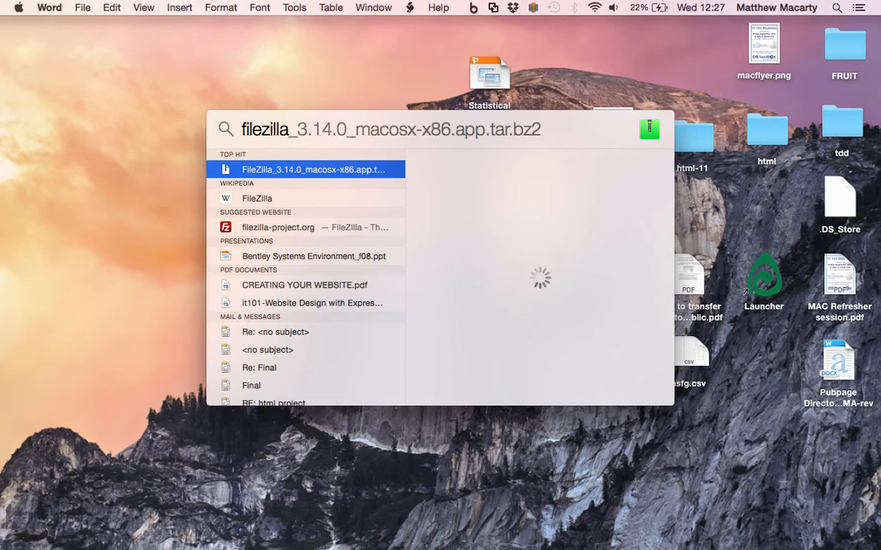
{"action": "key", "text": "Return"}
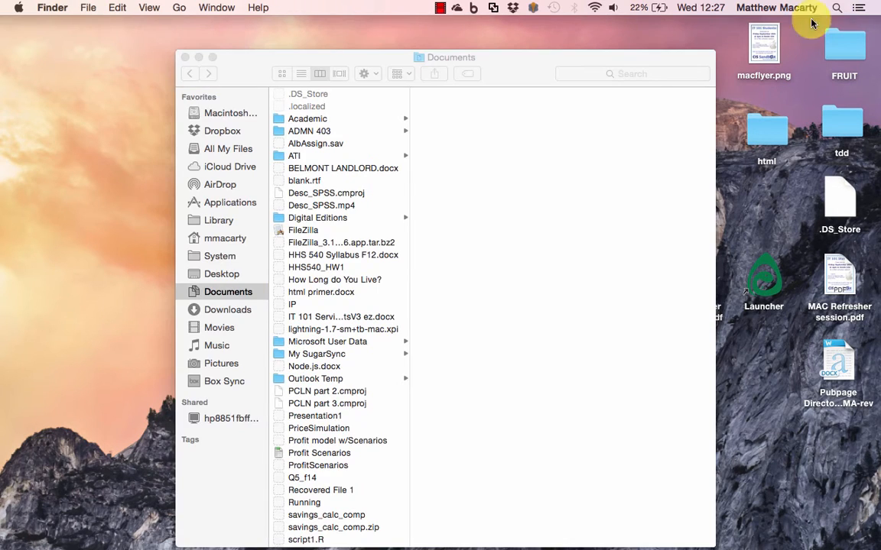
Launch the extracted FileZilla 3.14.0 app from the Documents folder
{"action": "mouse_move", "coordinate": [20, 538]}
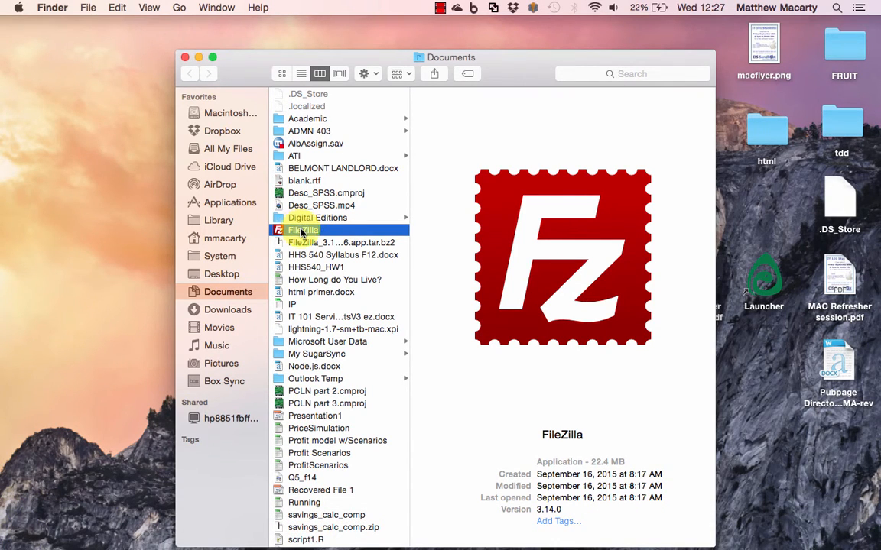
{"action": "left_click_drag", "start_coordinate": [301, 231], "coordinate": [280, 237]}
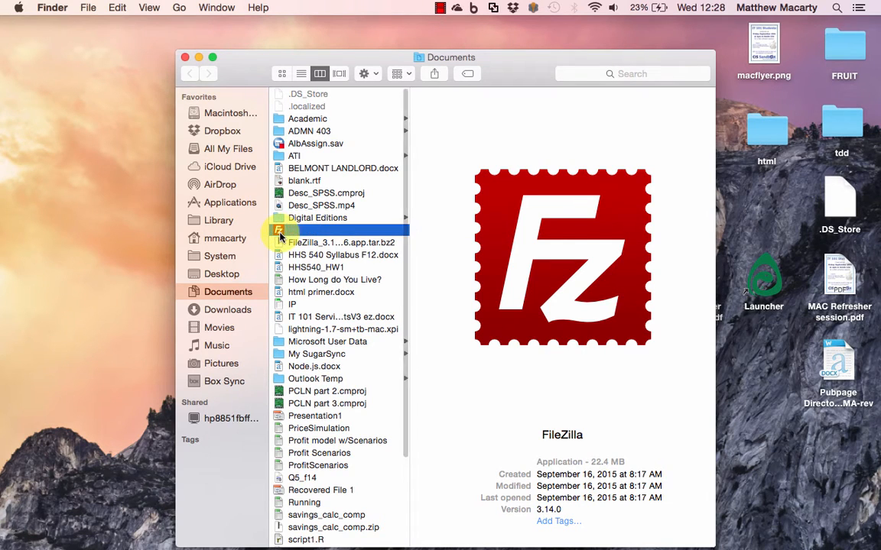
{"action": "double_click", "coordinate": [280, 233]}
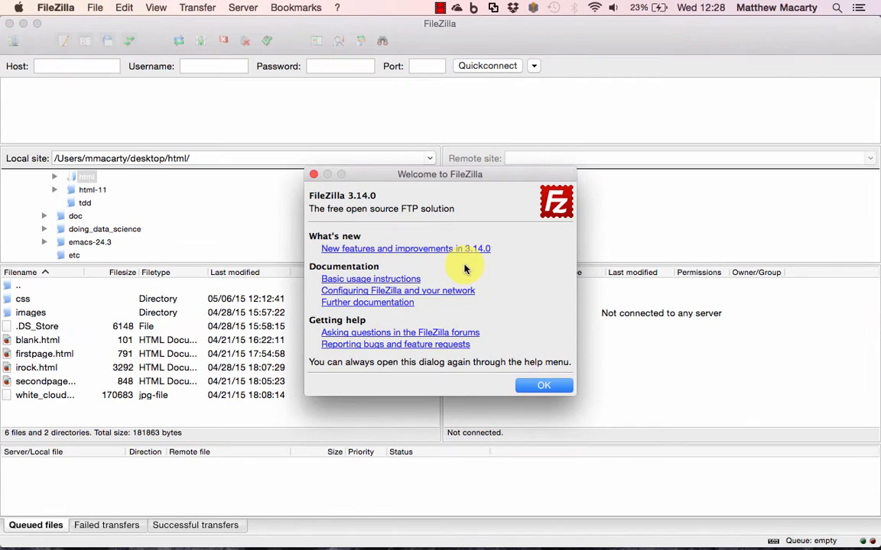
Dismiss the Welcome to FileZilla dialog with OK
{"action": "left_click", "coordinate": [553, 385]}
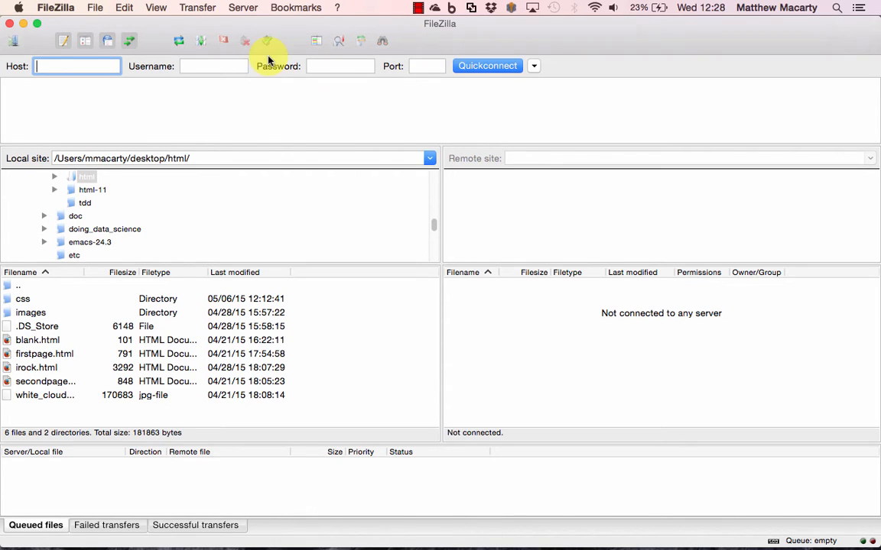
In Site Manager, create a new site named 'something' with host web.bentley.edu
{"action": "left_click", "coordinate": [14, 43]}
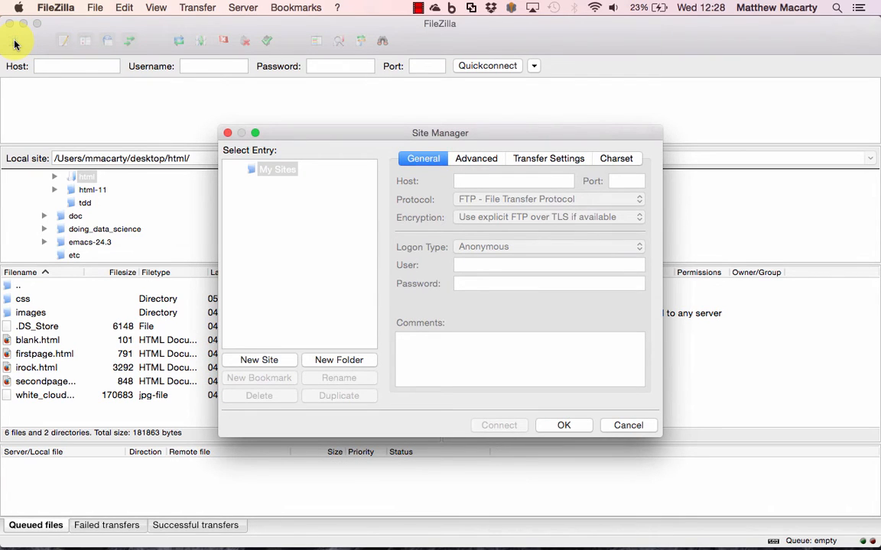
{"action": "left_click", "coordinate": [258, 360]}
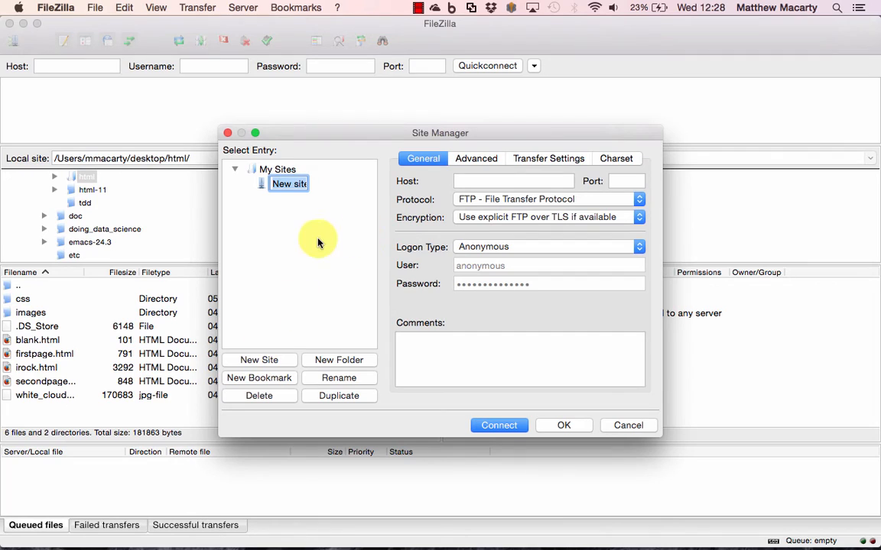
{"action": "type", "text": "something"}
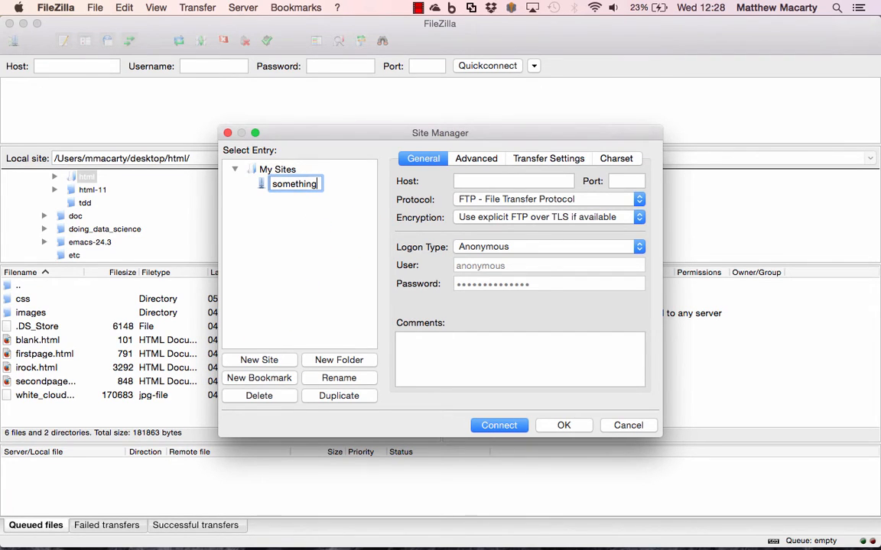
{"action": "left_click", "coordinate": [487, 181]}
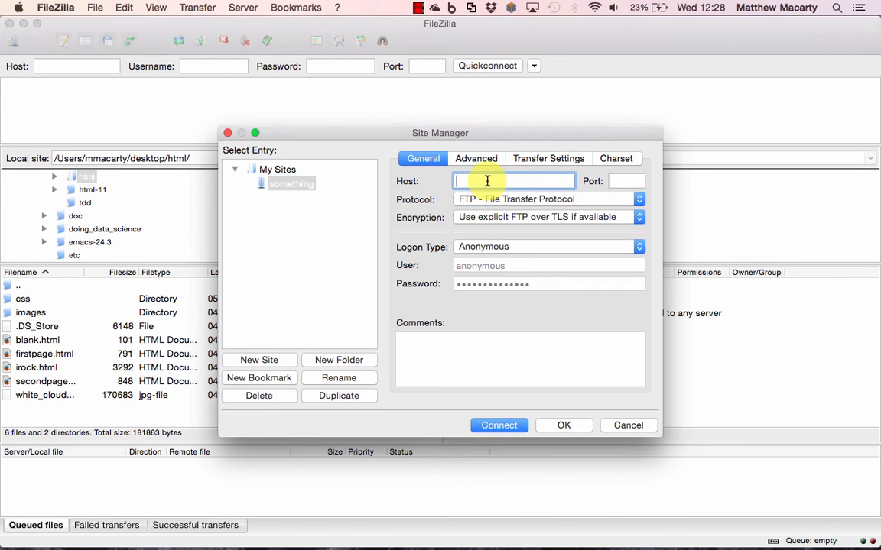
{"action": "type", "text": "we"}
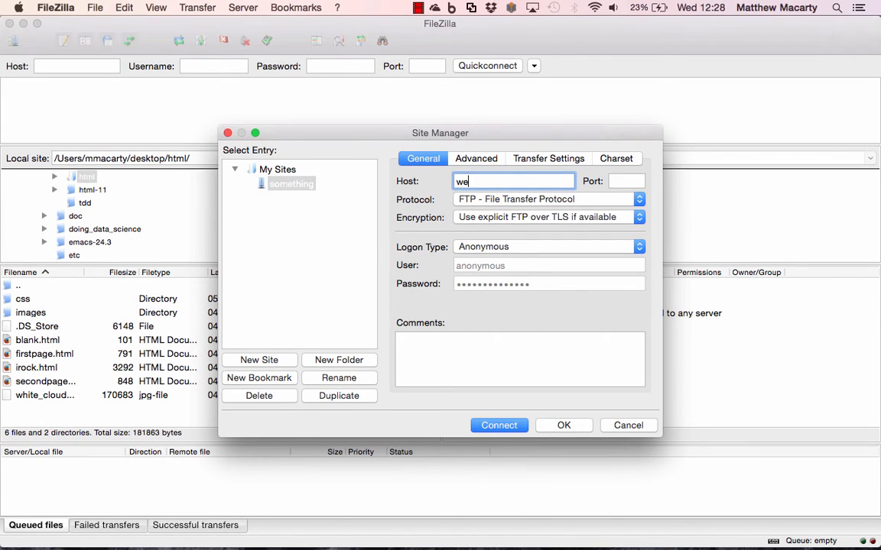
{"action": "type", "text": "b.bentley.edu"}
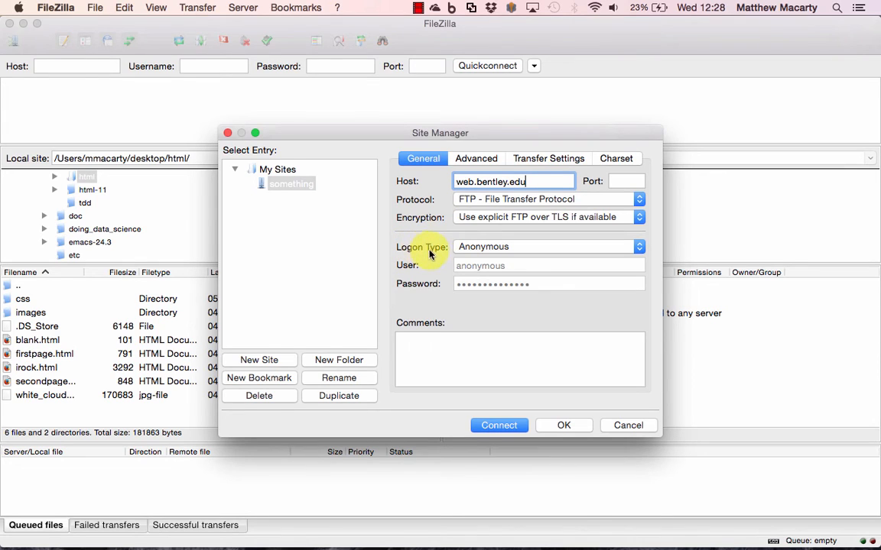
Set the site to Normal logon, enter the account user name and password, and save it
{"action": "left_click", "coordinate": [641, 256]}
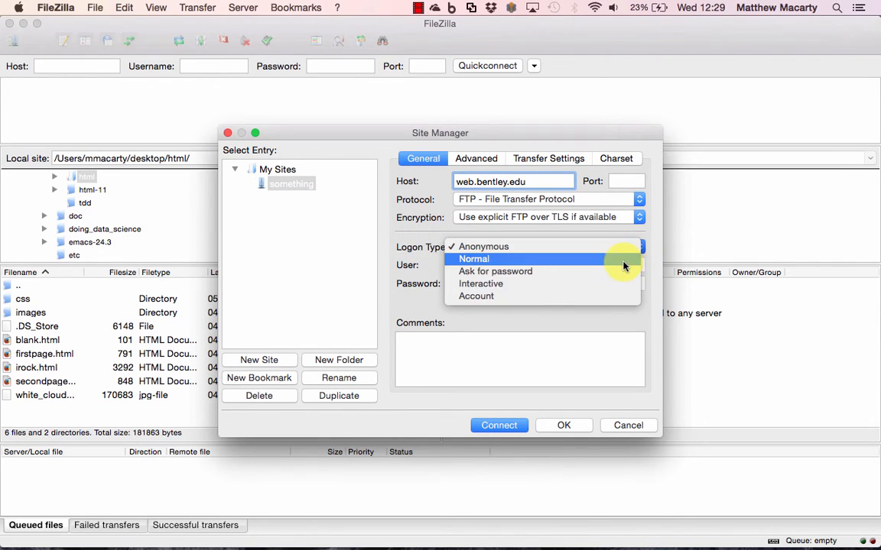
{"action": "left_click", "coordinate": [623, 260]}
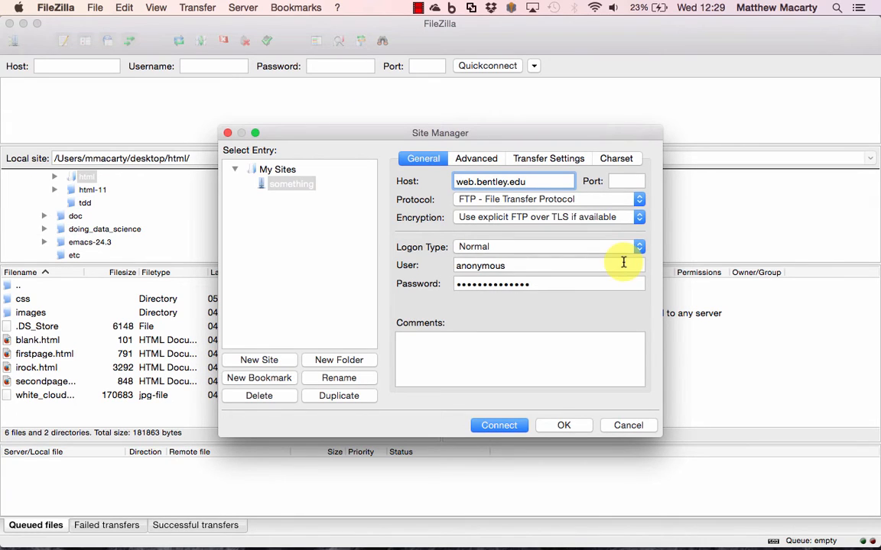
{"action": "double_click", "coordinate": [569, 265]}
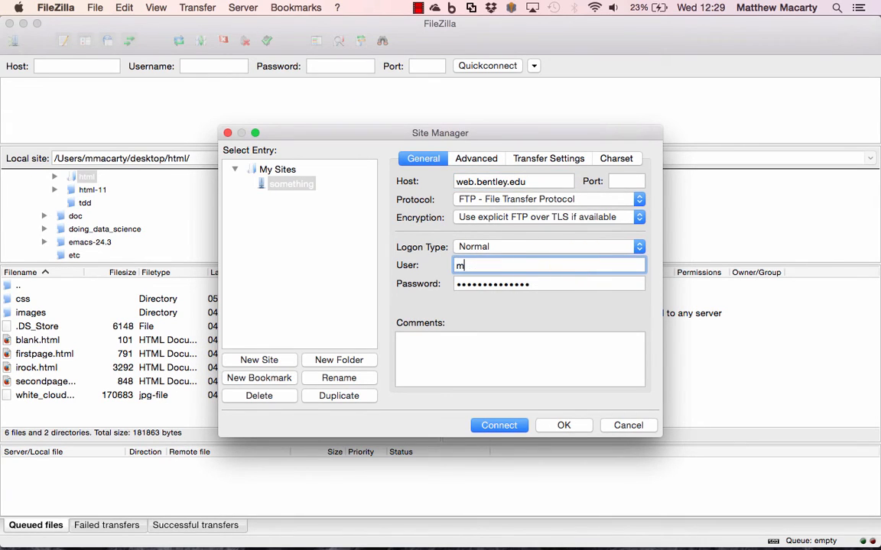
{"action": "left_click", "coordinate": [525, 285]}
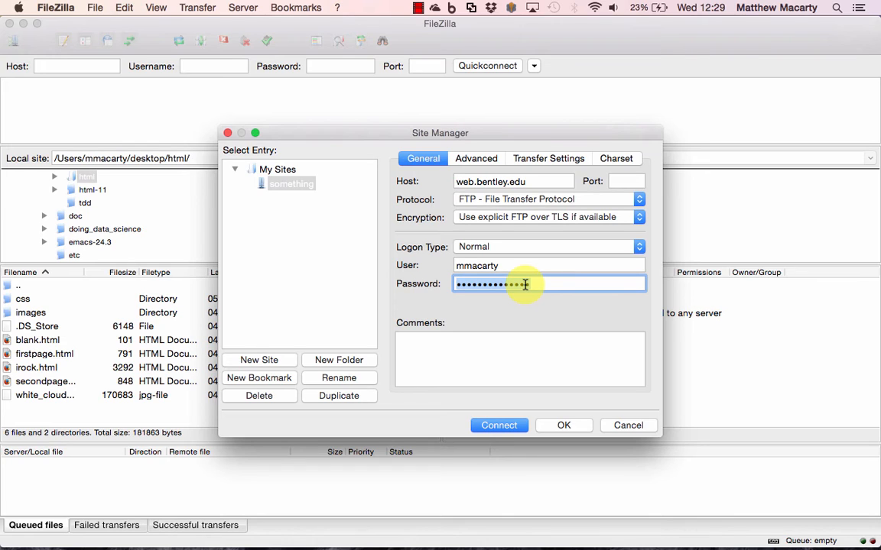
{"action": "type", "text": "••••"}
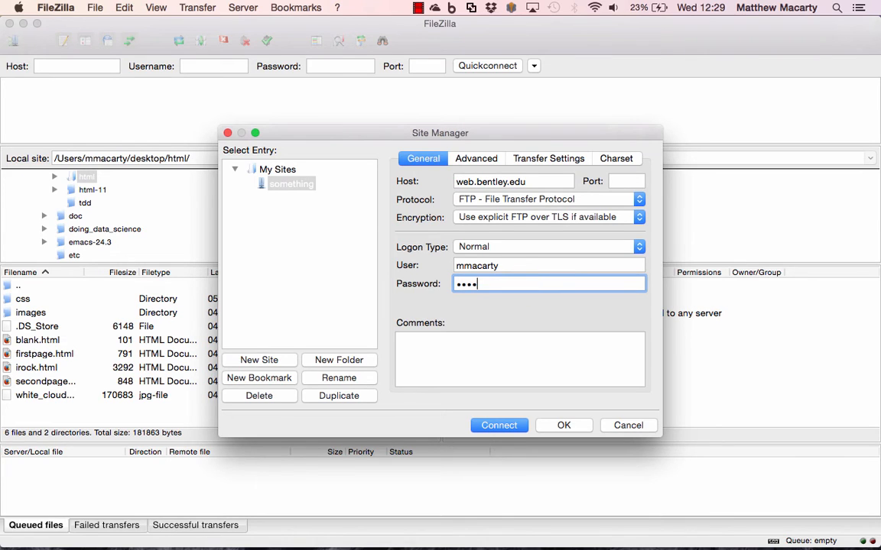
{"action": "type", "text": "•••"}
{"action": "left_click", "coordinate": [552, 426]}
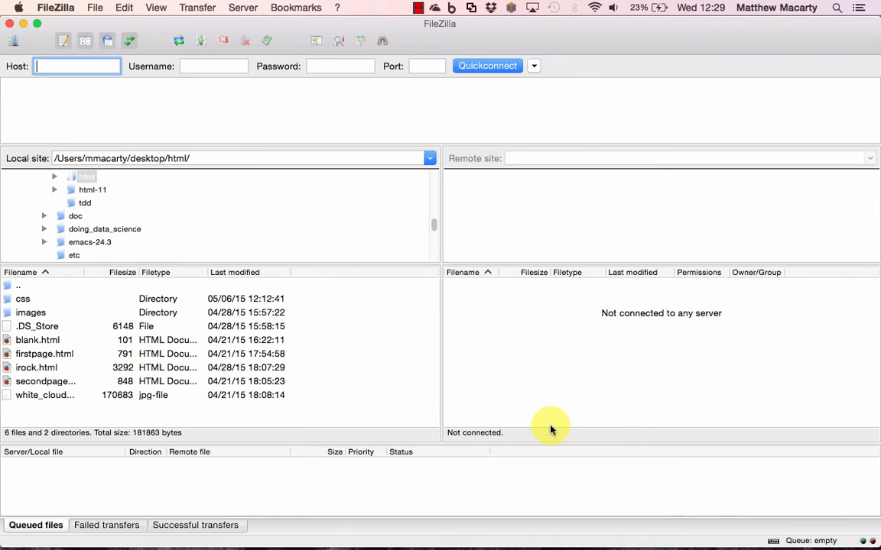
Connect to the saved site 'something' from Site Manager
{"action": "left_click", "coordinate": [13, 40]}
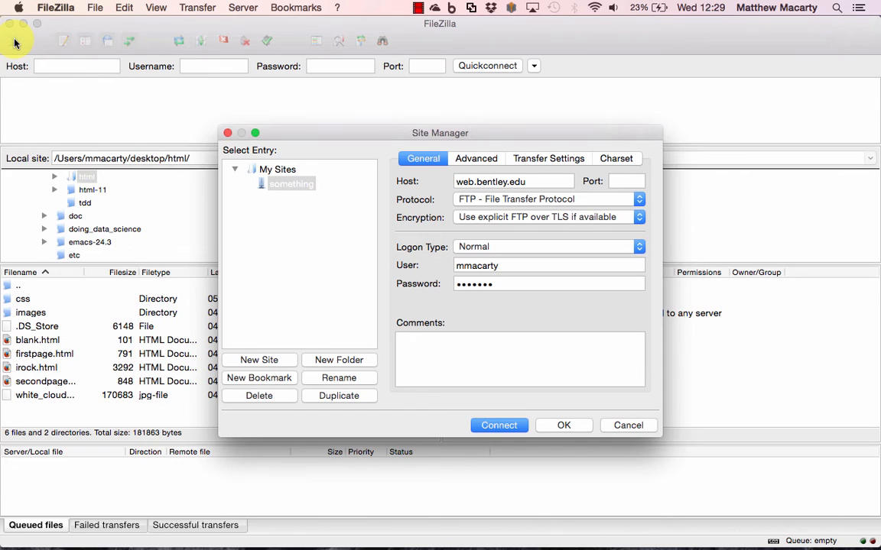
{"action": "left_click", "coordinate": [284, 186]}
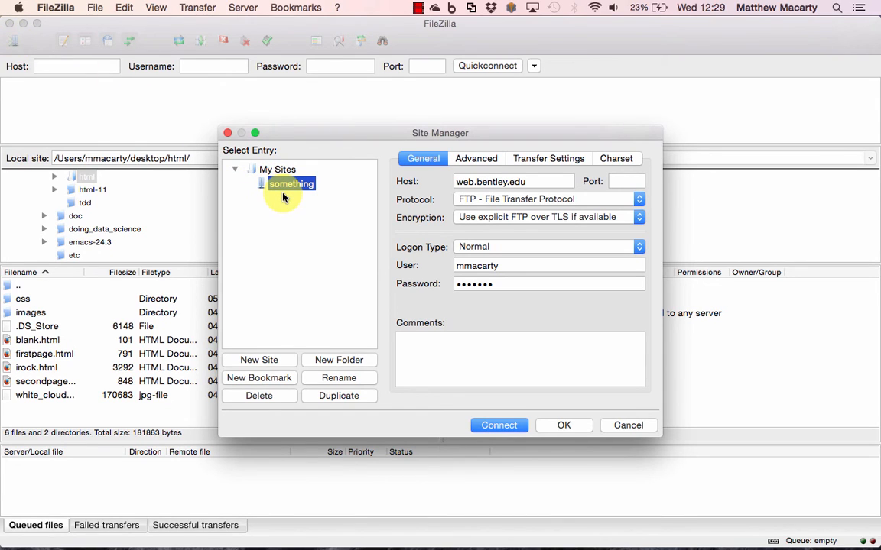
{"action": "left_click", "coordinate": [492, 424]}
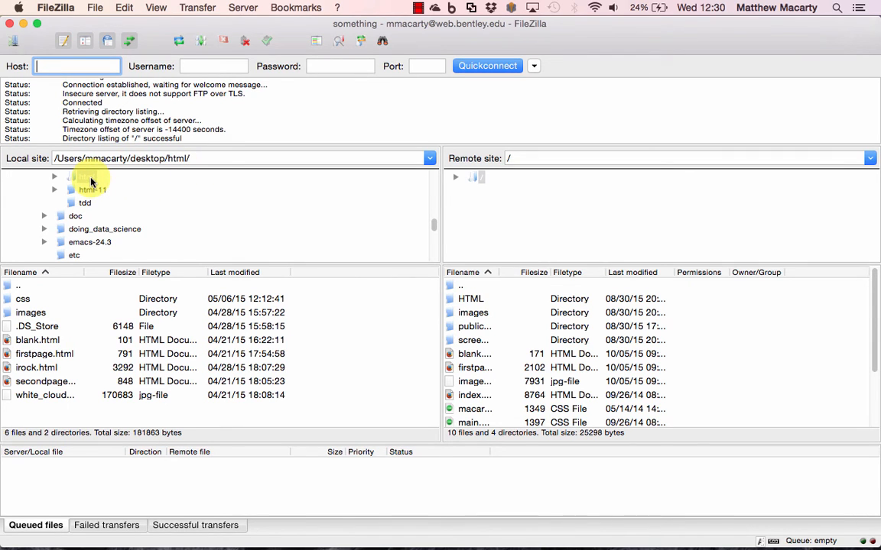
Once connected, browse the local folder tree and select firstpage.html in the local list
{"action": "scroll", "coordinate": [90, 181], "scroll_direction": "up", "scroll_amount": 15}
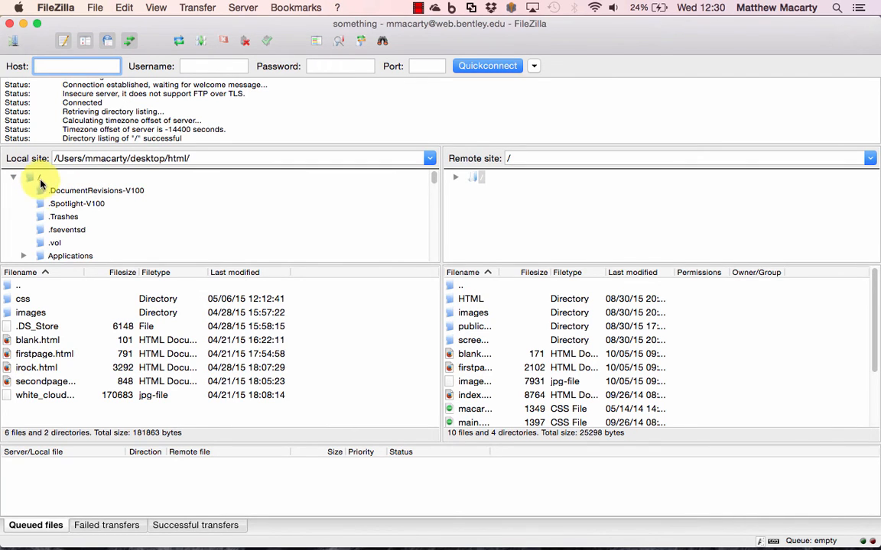
{"action": "scroll", "coordinate": [152, 236], "scroll_direction": "down", "scroll_amount": 15}
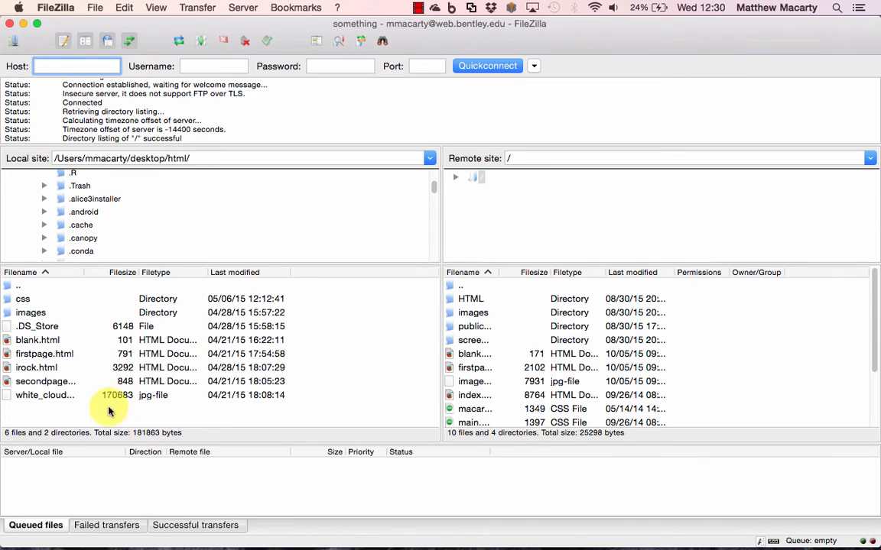
{"action": "left_click", "coordinate": [36, 356]}
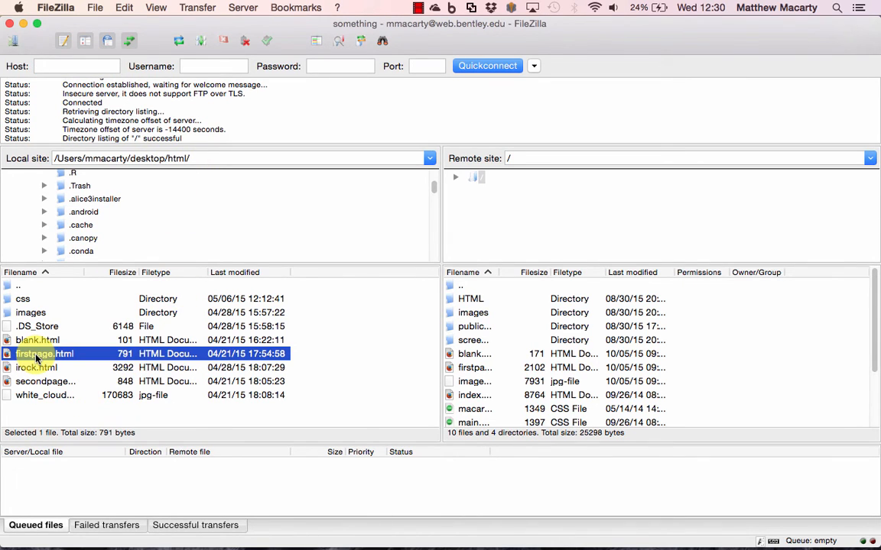
Upload firstpage.html, overwriting the remote copy, which becomes 819 bytes dated 10/07/15
{"action": "double_click", "coordinate": [36, 357]}
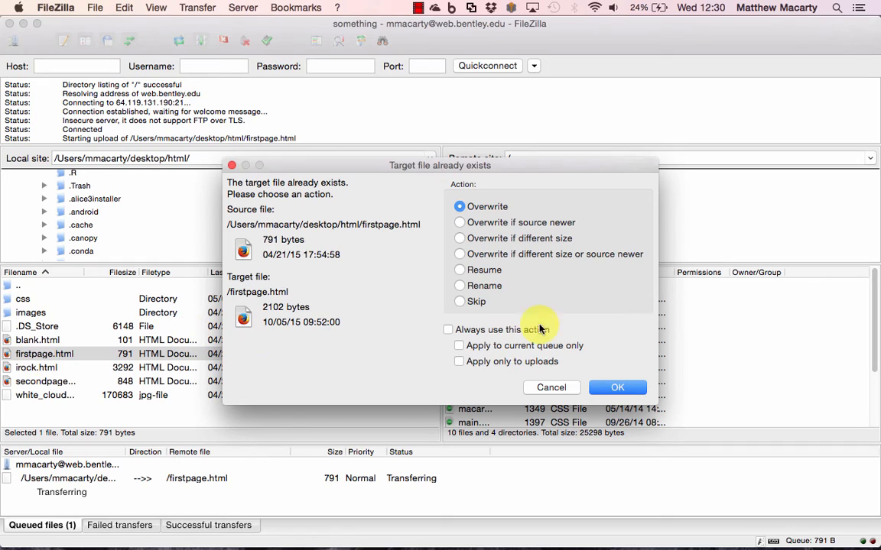
{"action": "left_click", "coordinate": [458, 211]}
{"action": "left_click", "coordinate": [618, 388]}
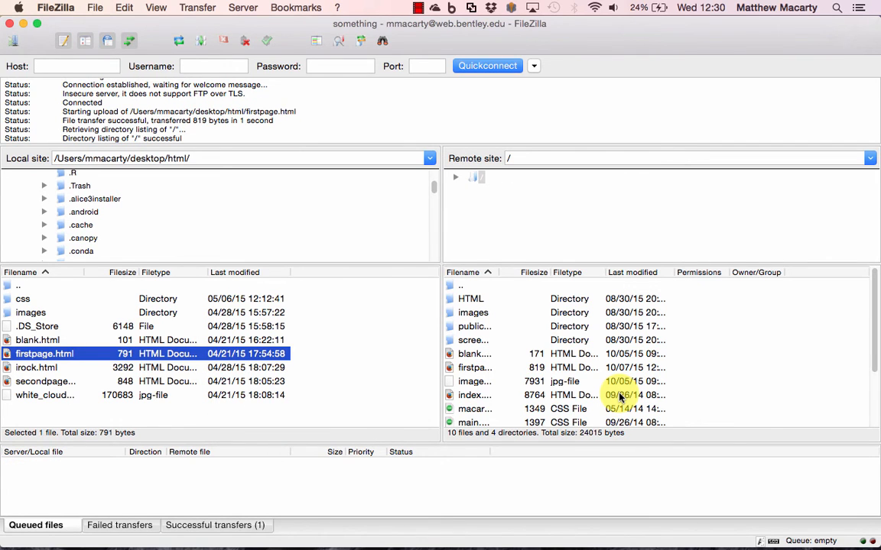
Select blank.html through irock.html locally and drag the three files onto the remote root
{"action": "right_click", "coordinate": [44, 342]}
{"action": "left_click", "coordinate": [13, 343]}
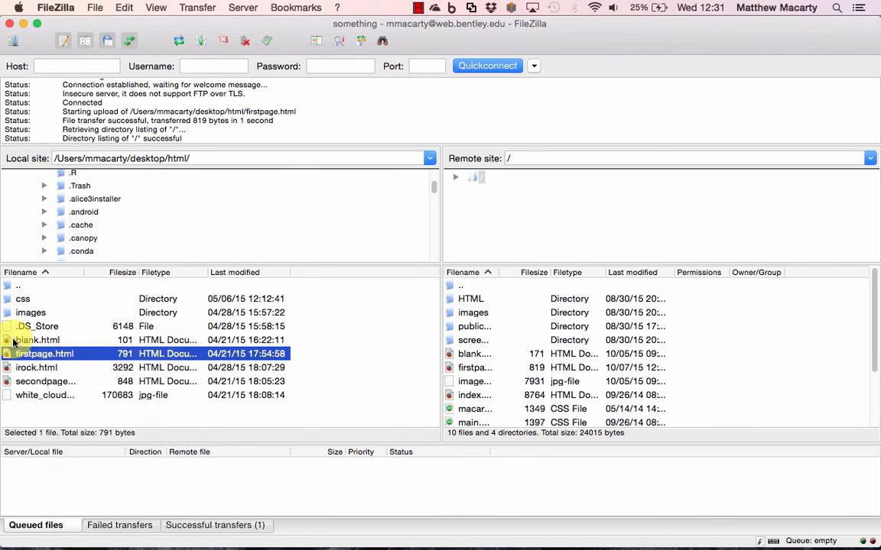
{"action": "left_click", "coordinate": [13, 343]}
{"action": "key", "text": "shift+Down"}
{"action": "key", "text": "shift+Down"}
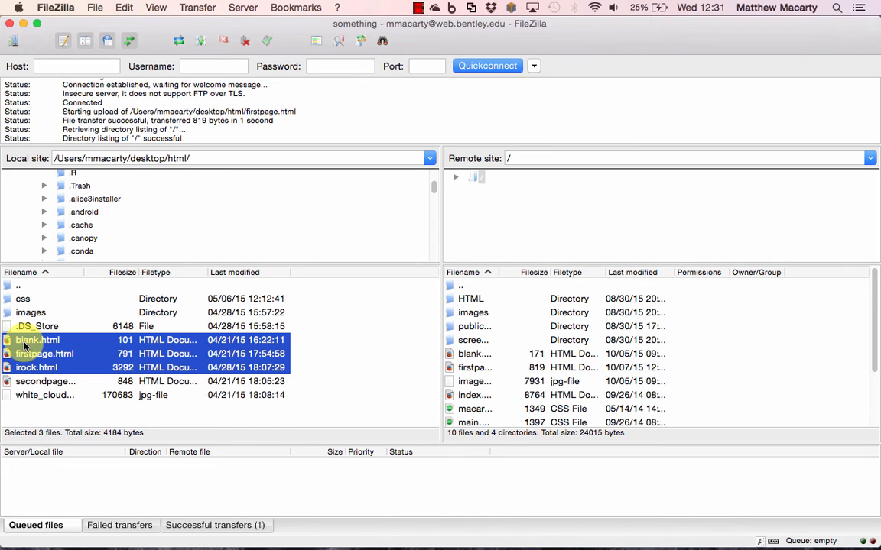
{"action": "left_click_drag", "start_coordinate": [25, 346], "coordinate": [691, 375]}
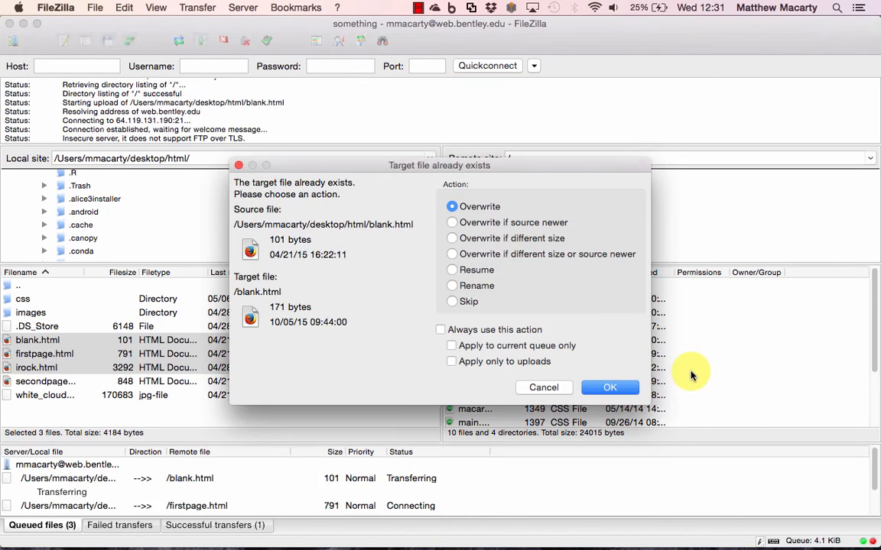
Confirm overwriting the existing remote copies so blank.html, firstpage.html and irock.html finish uploading
{"action": "left_click", "coordinate": [610, 388]}
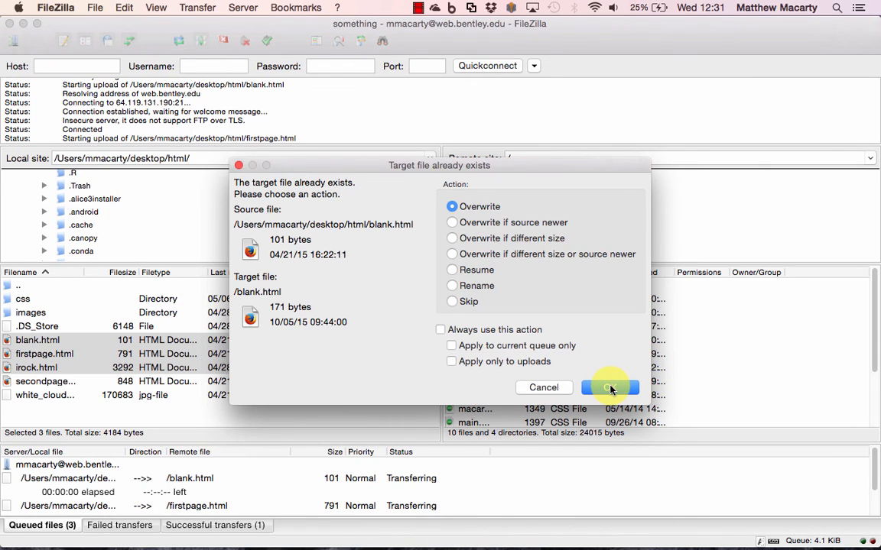
{"action": "left_click", "coordinate": [612, 389]}
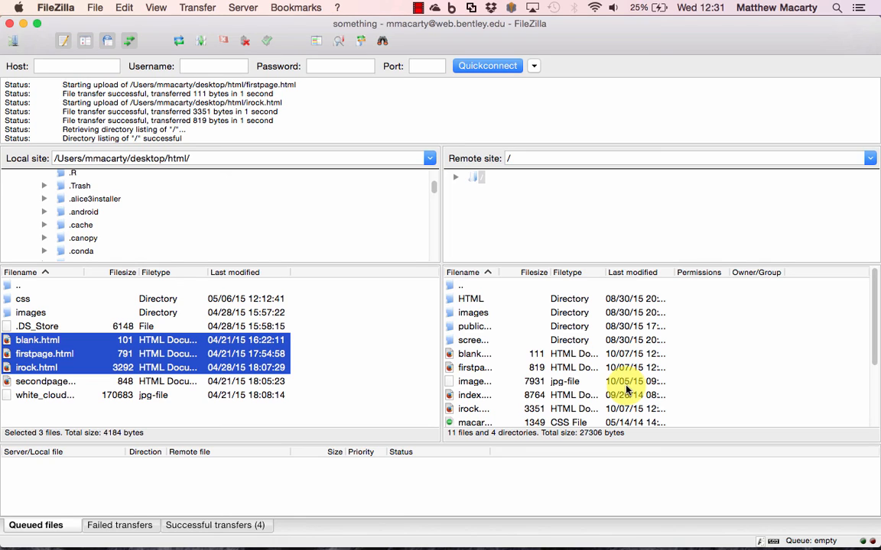
{"action": "mouse_move", "coordinate": [557, 544]}
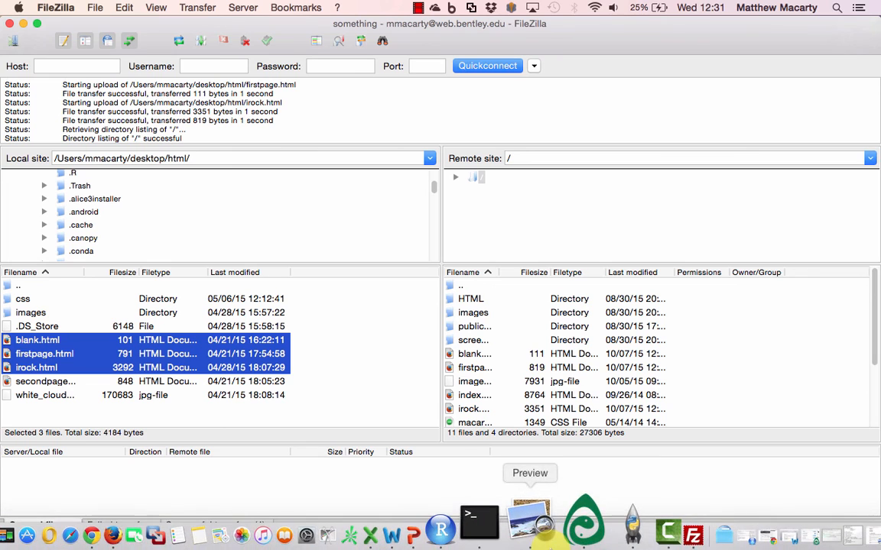
{"action": "left_click", "coordinate": [604, 531]}
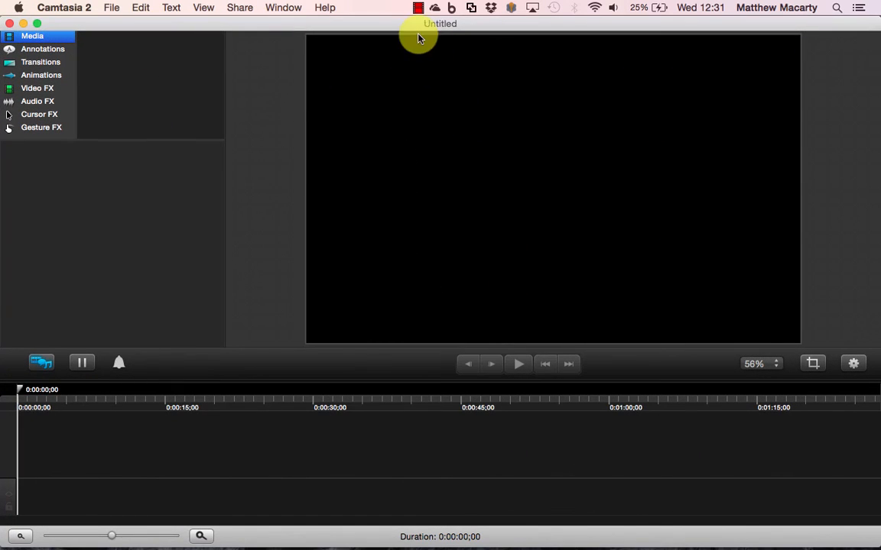
{"action": "left_click", "coordinate": [418, 8]}
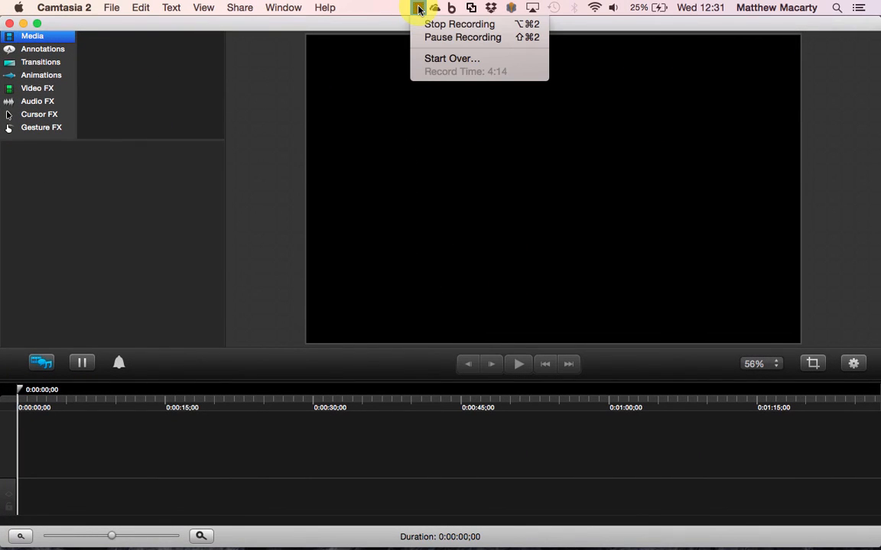